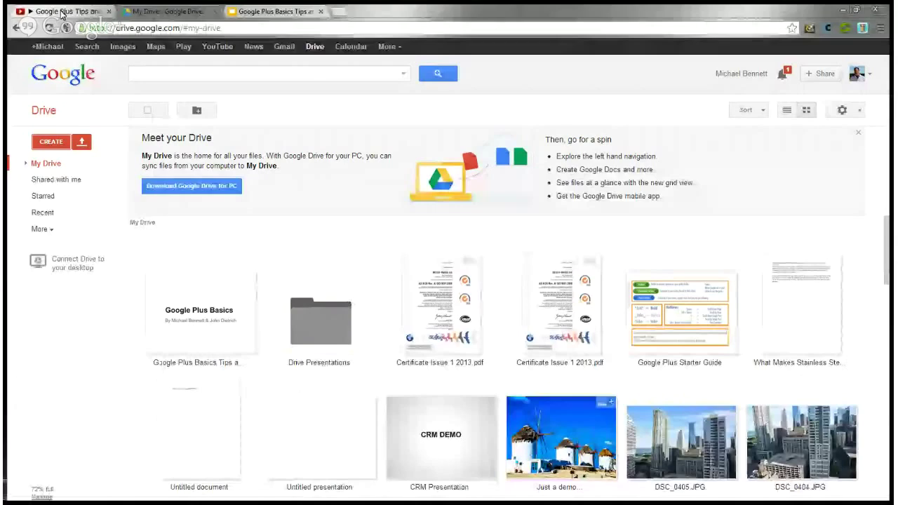
Select the YouTube video's short share link, then return to the My Drive file list.
{"action": "left_click", "coordinate": [62, 13]}
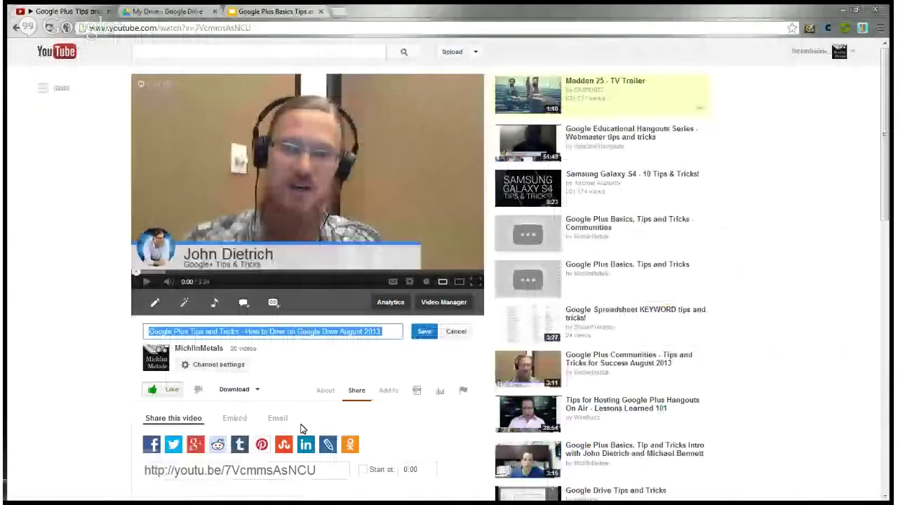
{"action": "left_click", "coordinate": [291, 470]}
{"action": "key", "text": "ctrl+c"}
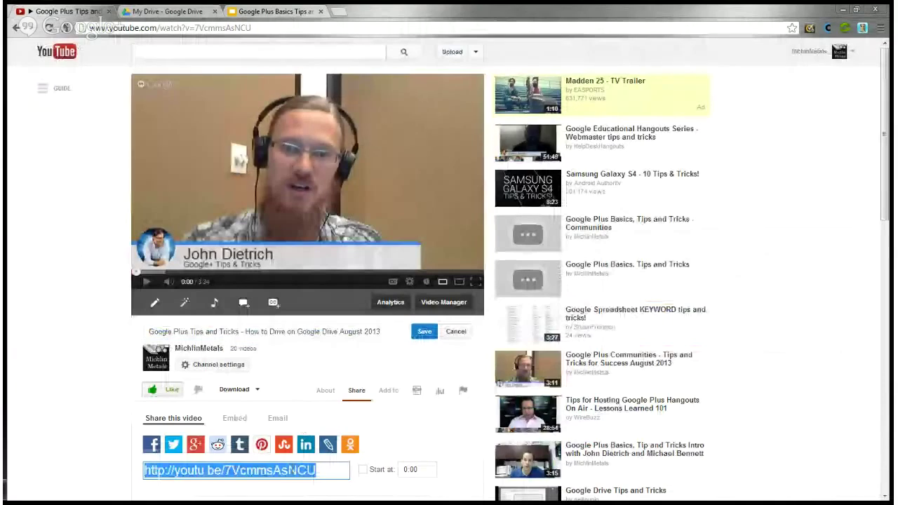
{"action": "left_click", "coordinate": [167, 11]}
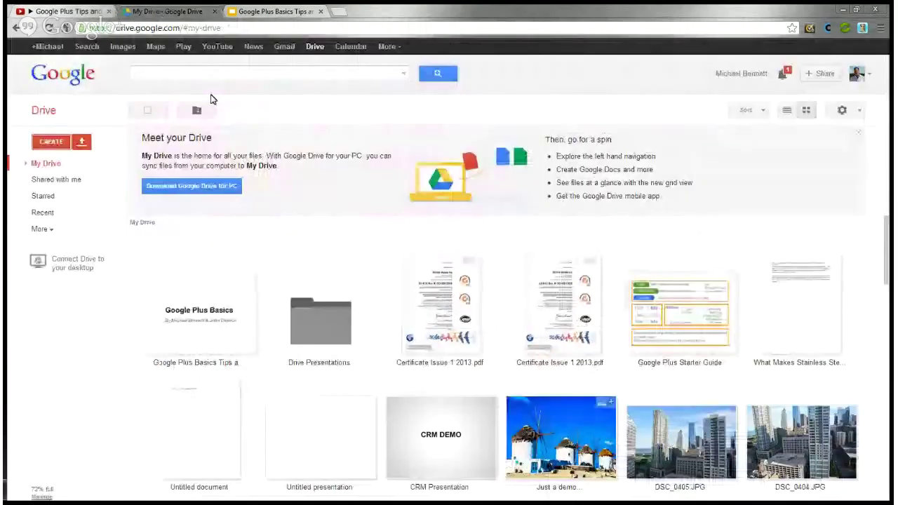
Create a new Google Slides presentation from Drive using the default Simple Light theme.
{"action": "left_click", "coordinate": [311, 49]}
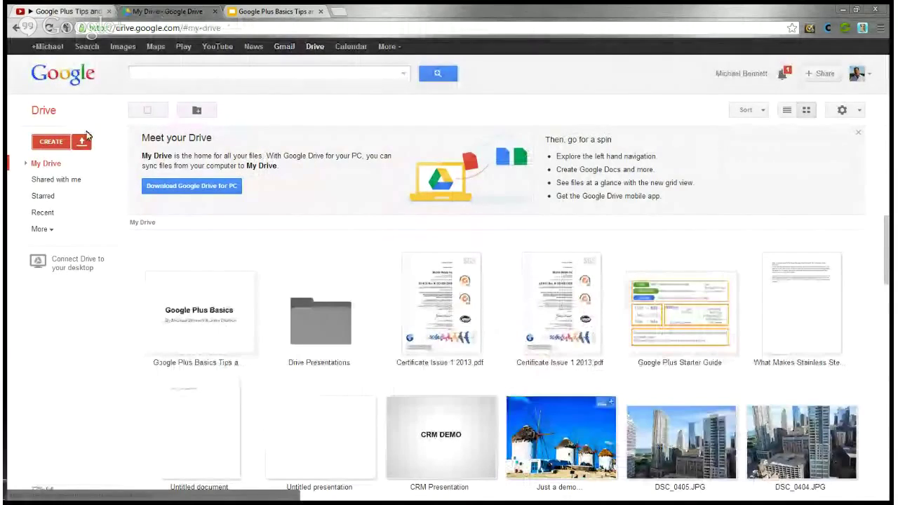
{"action": "left_click", "coordinate": [53, 142]}
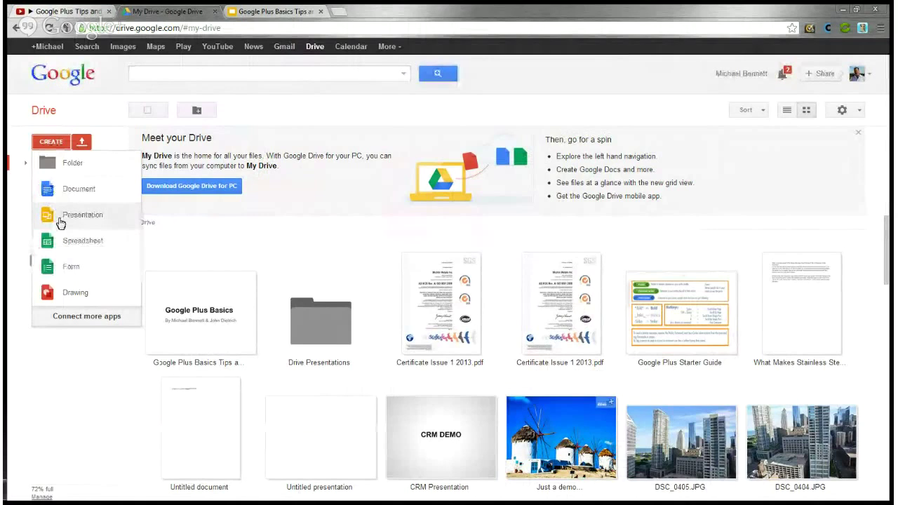
{"action": "left_click", "coordinate": [60, 223]}
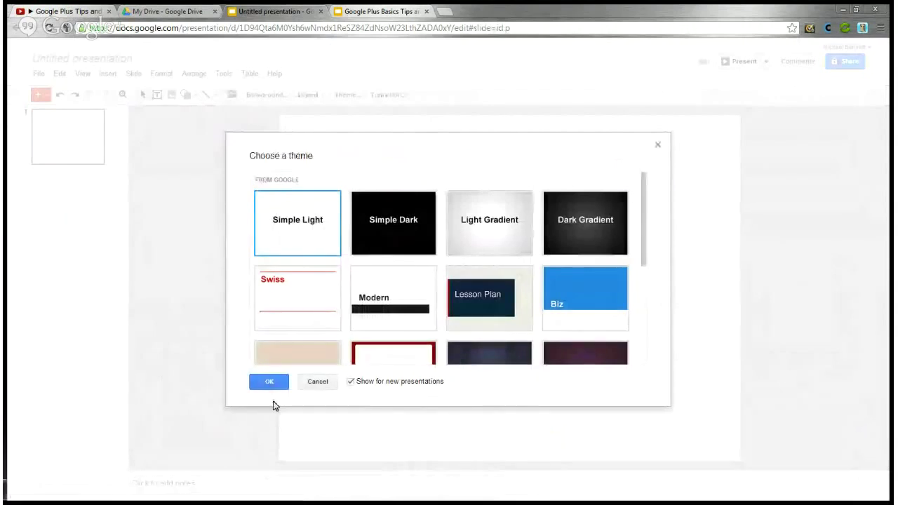
{"action": "left_click", "coordinate": [275, 379]}
Title slide 1 'Embedding a Youtube link in Drive' with the authors' initials as subtitle.
{"action": "left_click", "coordinate": [488, 285]}
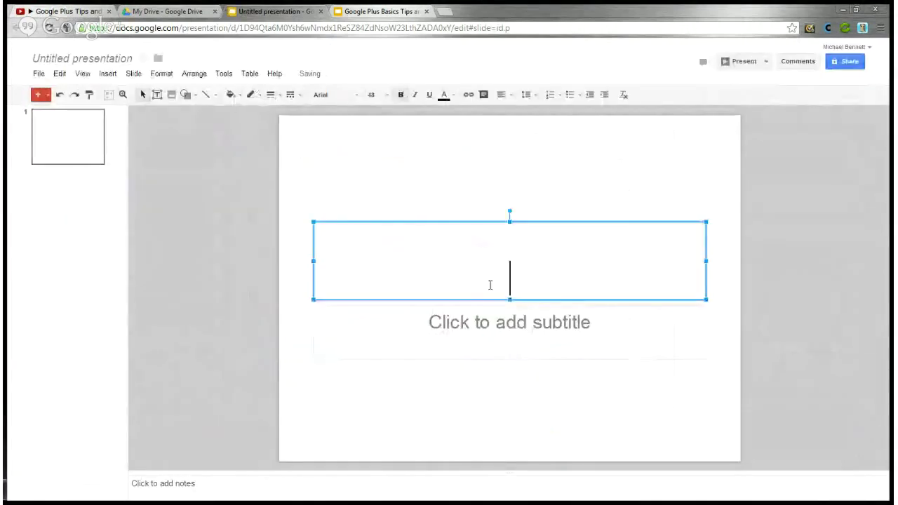
{"action": "type", "text": "Embe"}
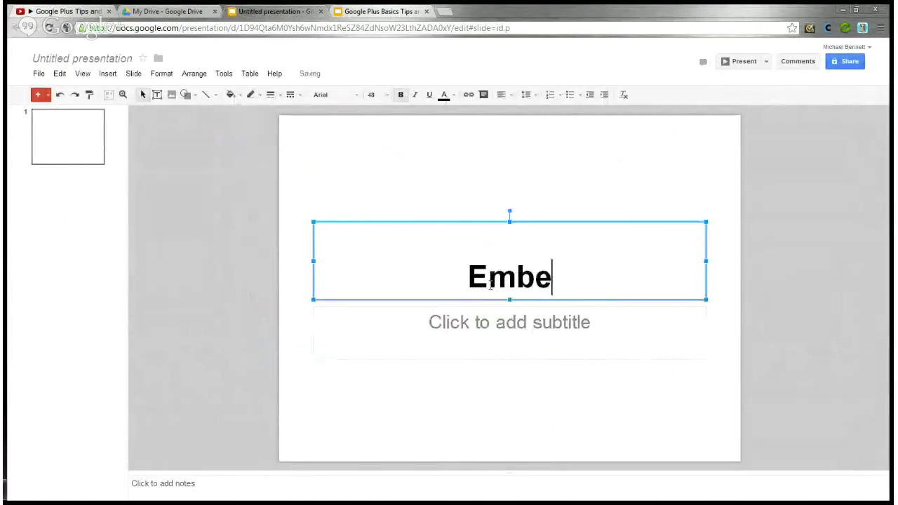
{"action": "type", "text": "dding a "}
{"action": "type", "text": "link"}
{"action": "key", "text": "BackSpace"}
{"action": "key", "text": "BackSpace"}
{"action": "key", "text": "BackSpace"}
{"action": "key", "text": "BackSpace"}
{"action": "key", "text": "BackSpace"}
{"action": "type", "text": "Youtube lin"}
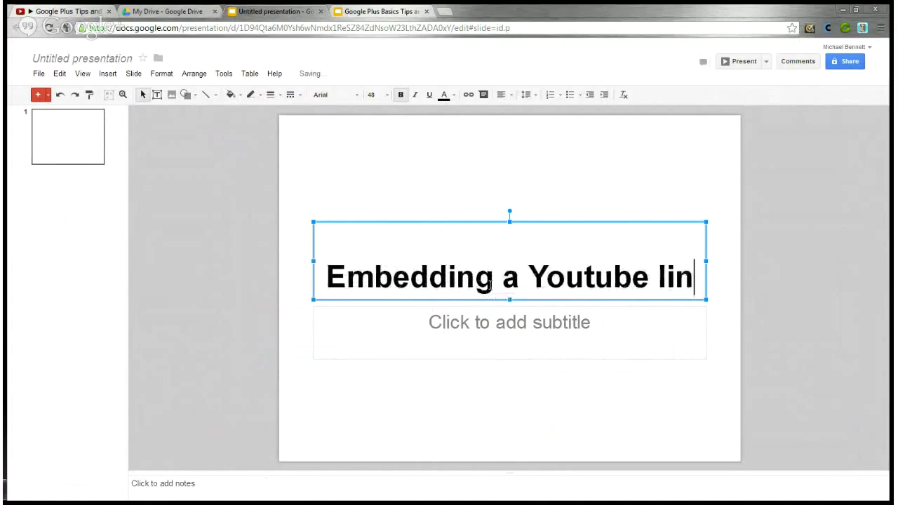
{"action": "type", "text": "k in Drive"}
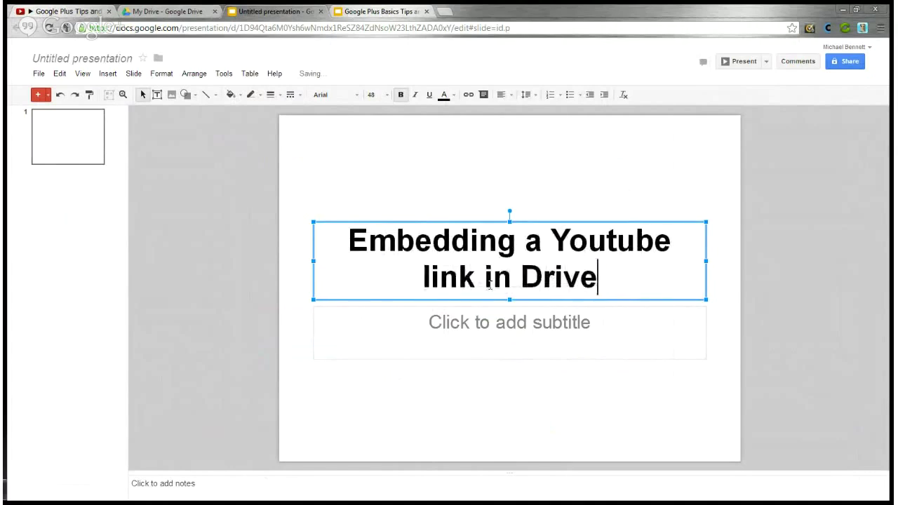
{"action": "left_click", "coordinate": [493, 331]}
{"action": "type", "text": "By MB"}
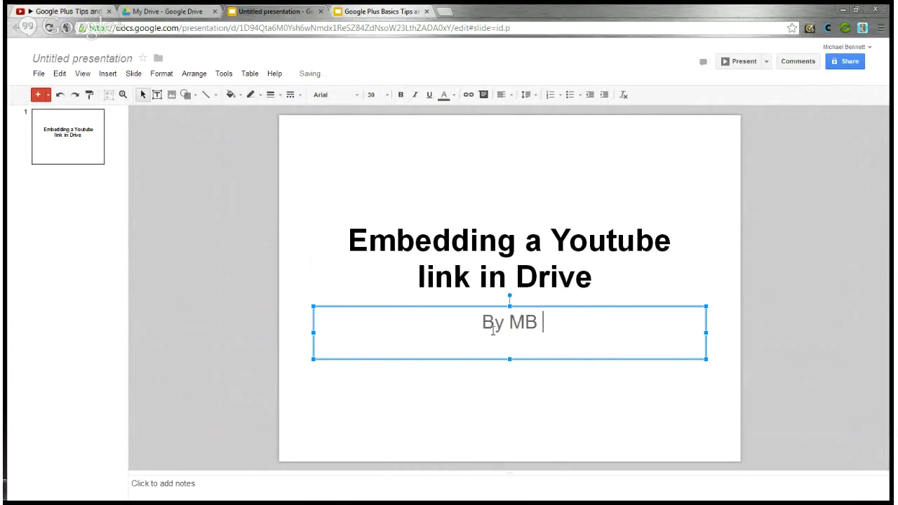
{"action": "type", "text": " & JD"}
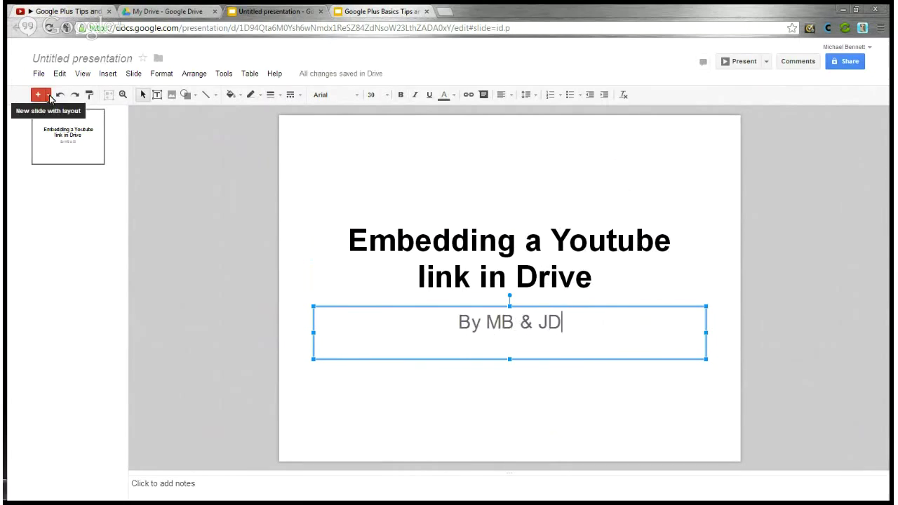
{"action": "left_click", "coordinate": [48, 97]}
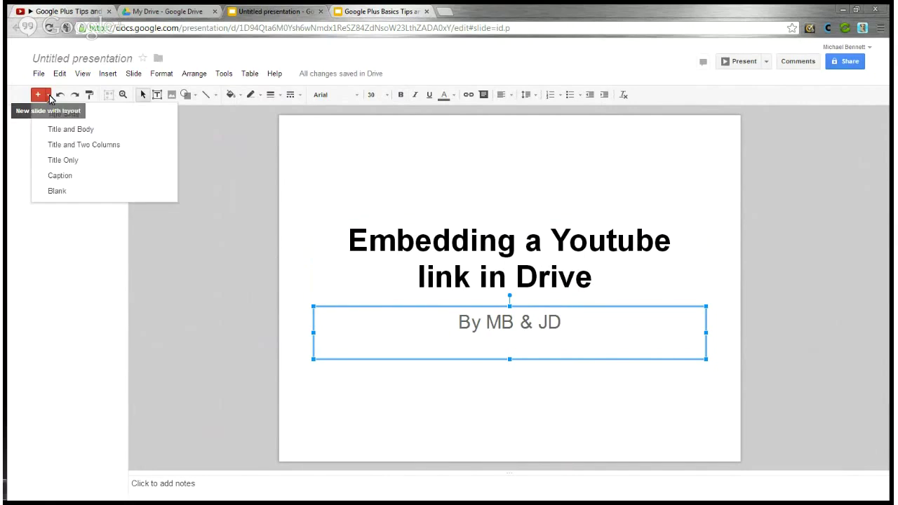
Add a blank second slide and embed the YouTube video from its pasted link, placed lower.
{"action": "left_click", "coordinate": [59, 192]}
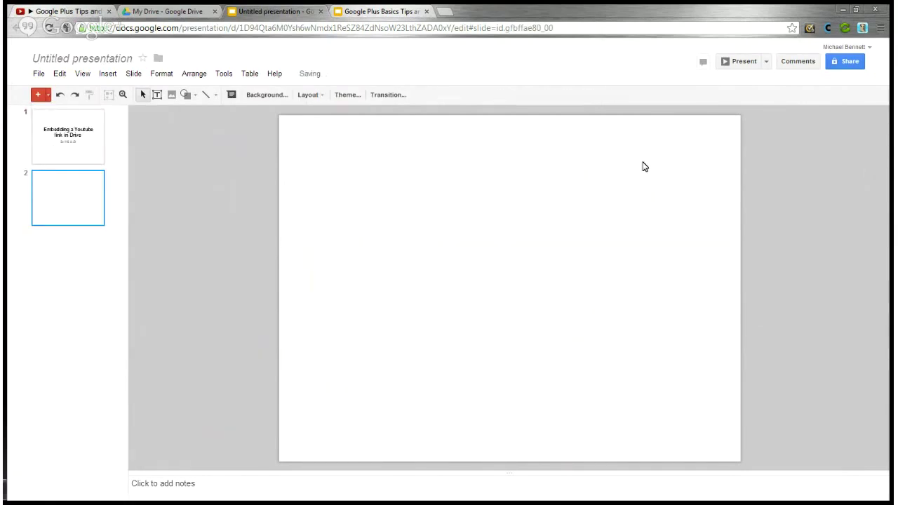
{"action": "left_click", "coordinate": [107, 73]}
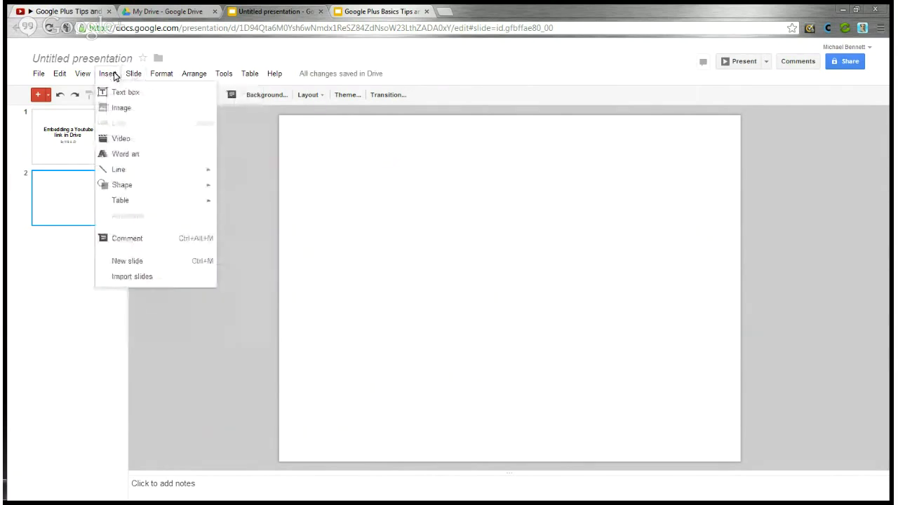
{"action": "left_click", "coordinate": [119, 138]}
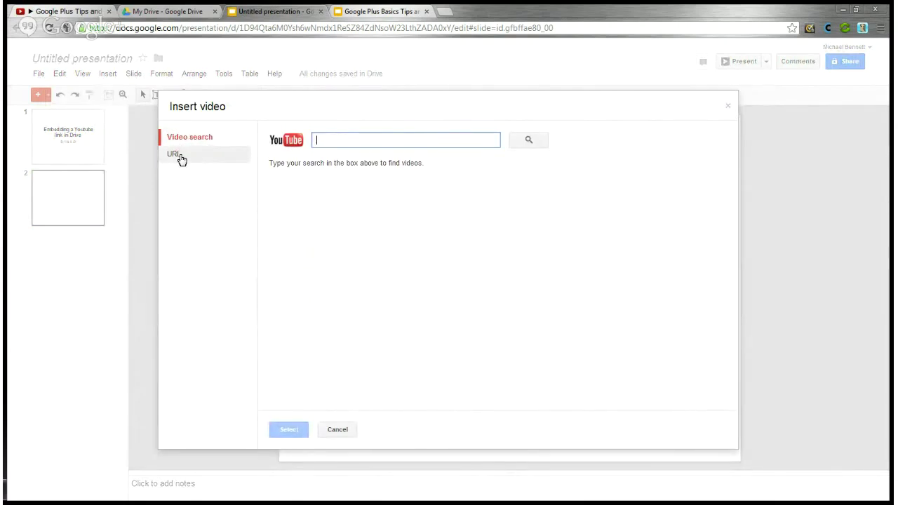
{"action": "left_click", "coordinate": [180, 156]}
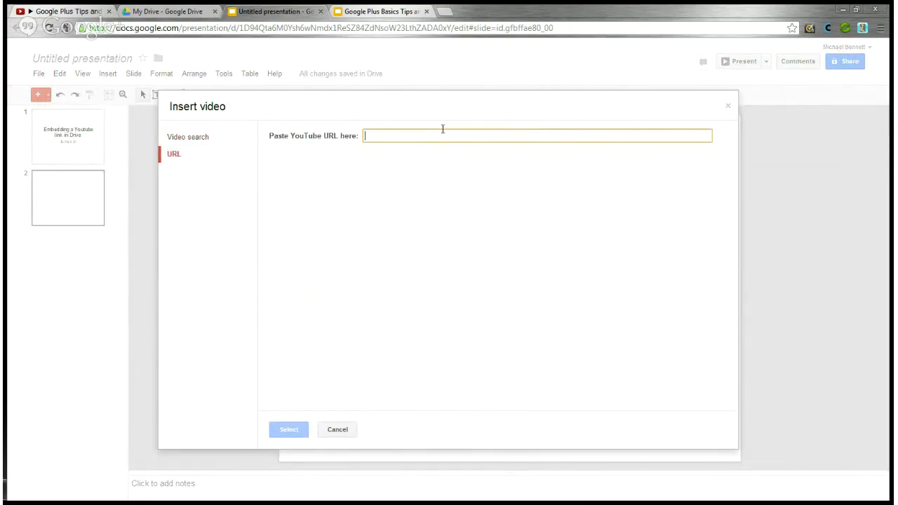
{"action": "key", "text": "ctrl+v"}
{"action": "left_click", "coordinate": [278, 432]}
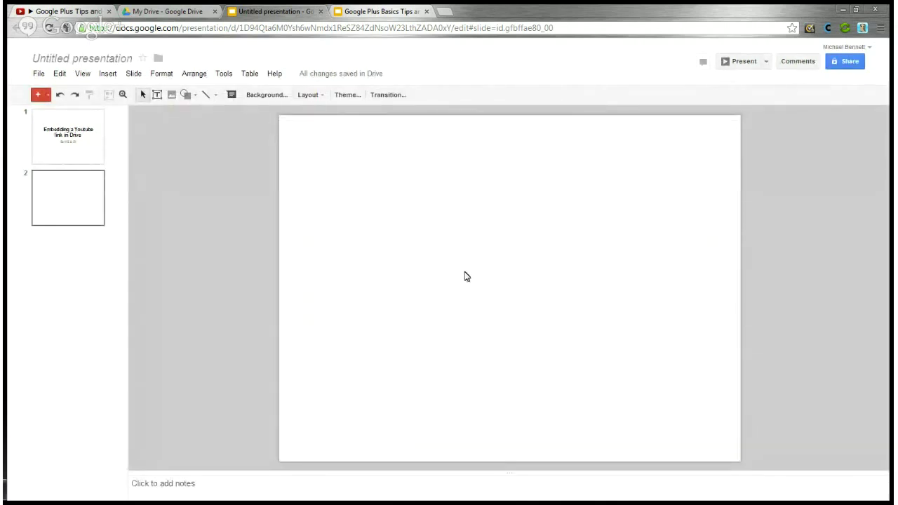
{"action": "left_click_drag", "start_coordinate": [481, 250], "coordinate": [479, 291]}
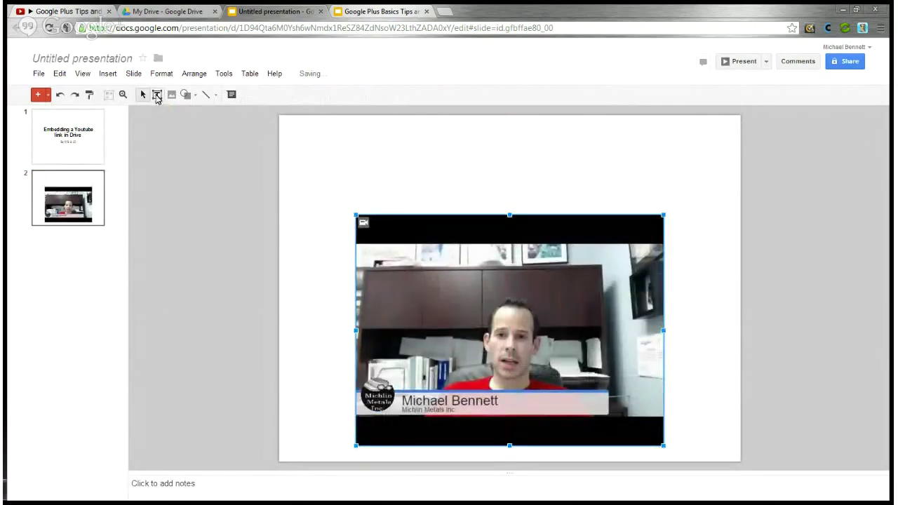
Add a text box across the top of slide 2 holding the heading 'Google Plus Basics Tips and Tricks: Embedding a YouTube Video in Drive'.
{"action": "left_click", "coordinate": [157, 95]}
{"action": "left_click_drag", "start_coordinate": [299, 131], "coordinate": [724, 176]}
{"action": "type", "text": "Google Plus Basics Tips and Tricks: Embedding a YouTube Video in Drive"}
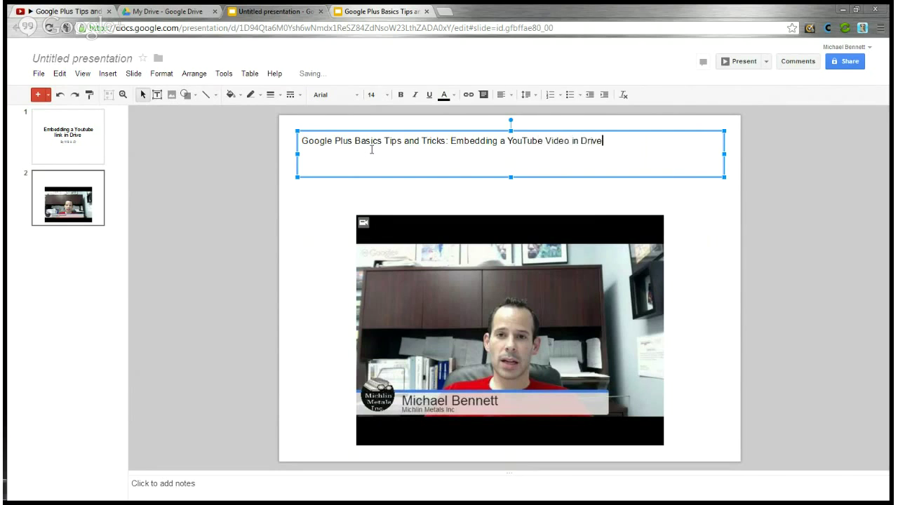
Make the slide 2 heading bold at 36 pt and extend its box around the text.
{"action": "left_click_drag", "start_coordinate": [639, 143], "coordinate": [278, 141]}
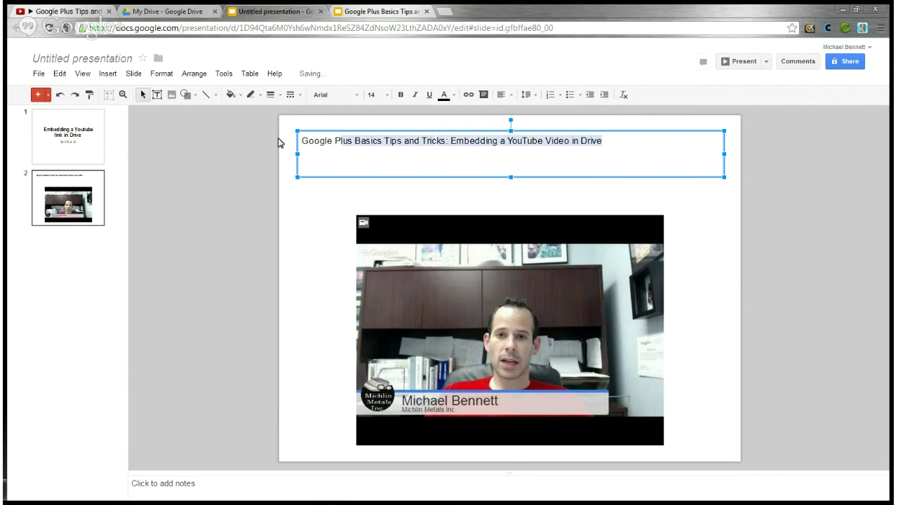
{"action": "left_click", "coordinate": [387, 95]}
{"action": "left_click", "coordinate": [385, 283]}
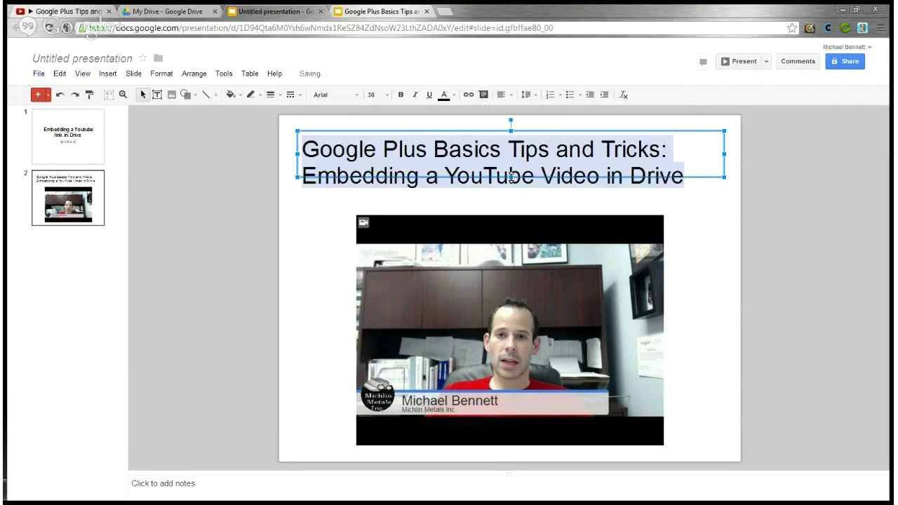
{"action": "left_click_drag", "start_coordinate": [511, 177], "coordinate": [511, 192]}
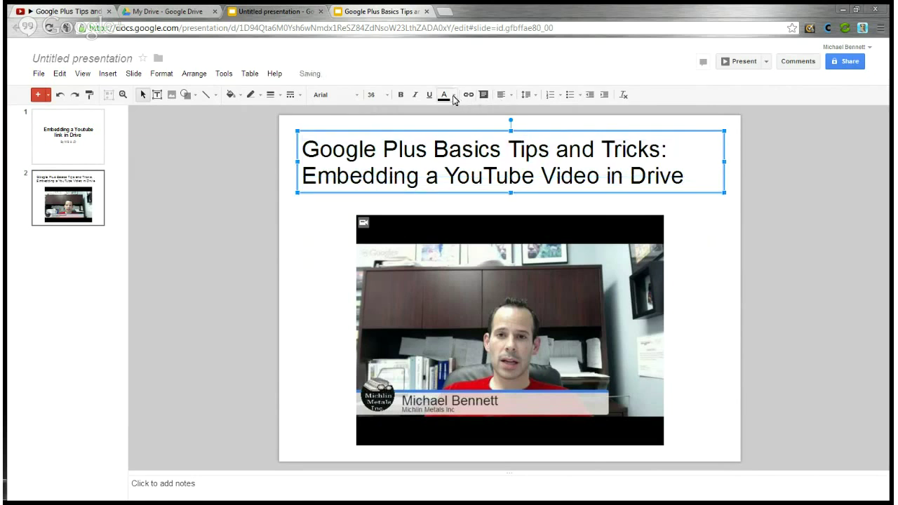
{"action": "left_click", "coordinate": [400, 94]}
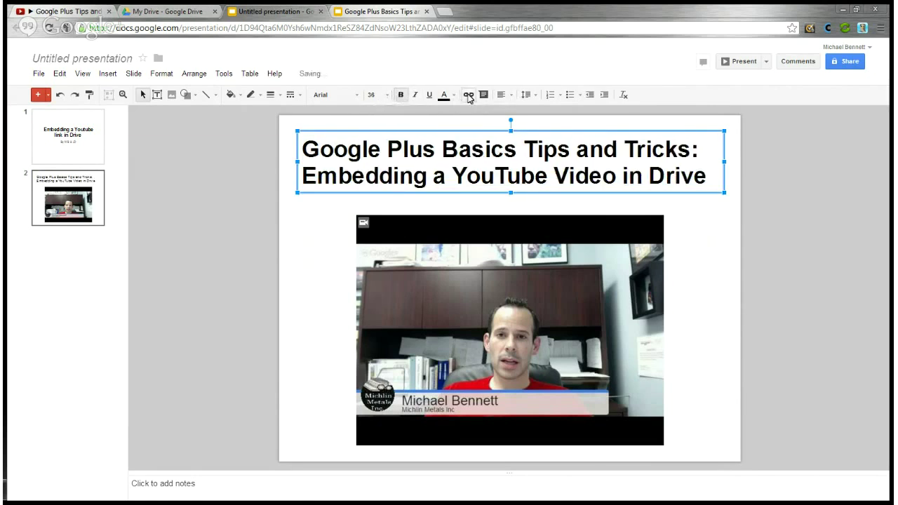
Centre the heading horizontally and vertically in its box, with the box's top edge raised.
{"action": "left_click", "coordinate": [504, 96]}
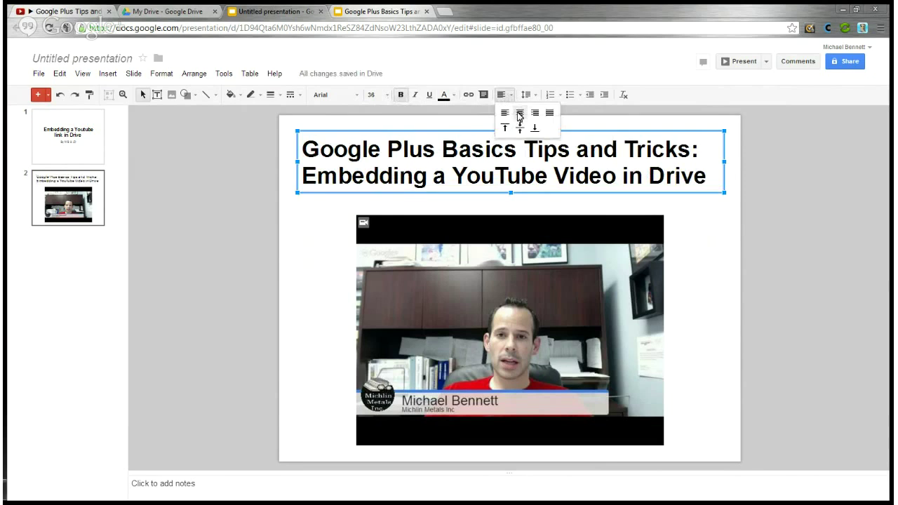
{"action": "left_click", "coordinate": [519, 114]}
{"action": "left_click", "coordinate": [520, 128]}
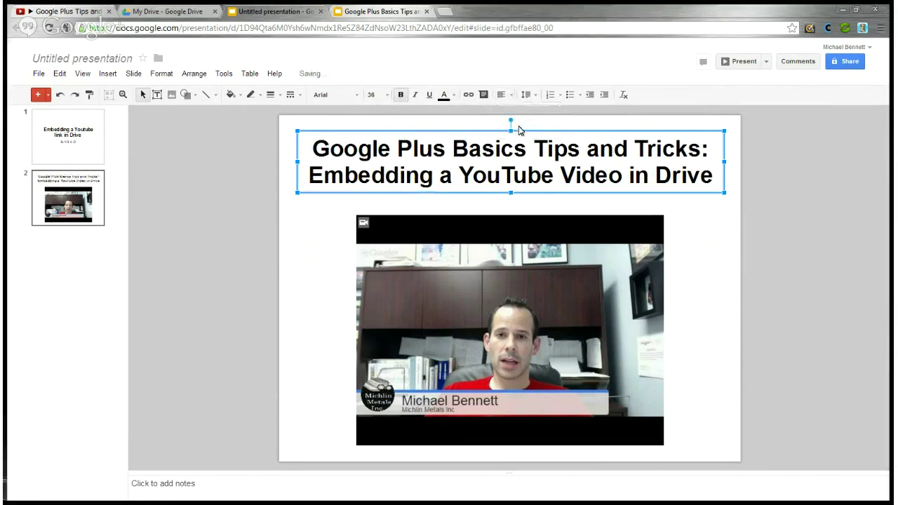
{"action": "left_click_drag", "start_coordinate": [515, 133], "coordinate": [511, 119]}
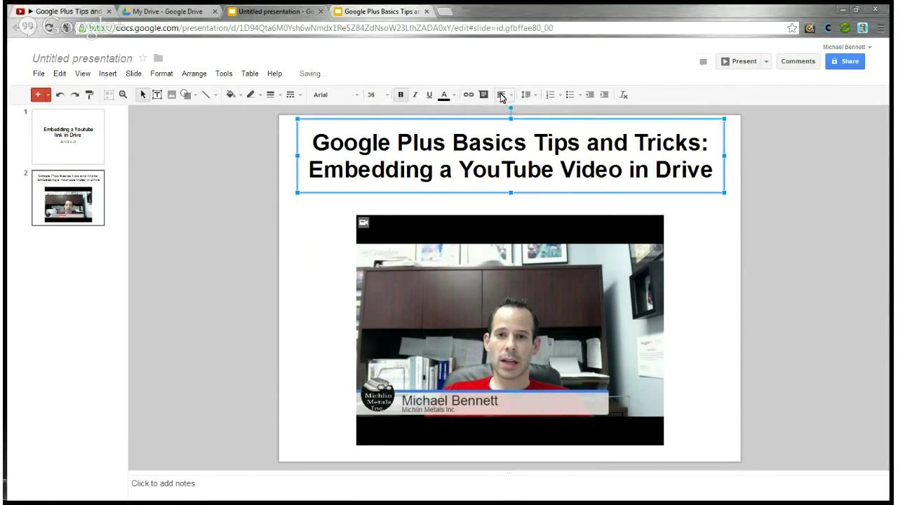
{"action": "left_click", "coordinate": [501, 96]}
{"action": "left_click", "coordinate": [519, 127]}
{"action": "left_click", "coordinate": [501, 95]}
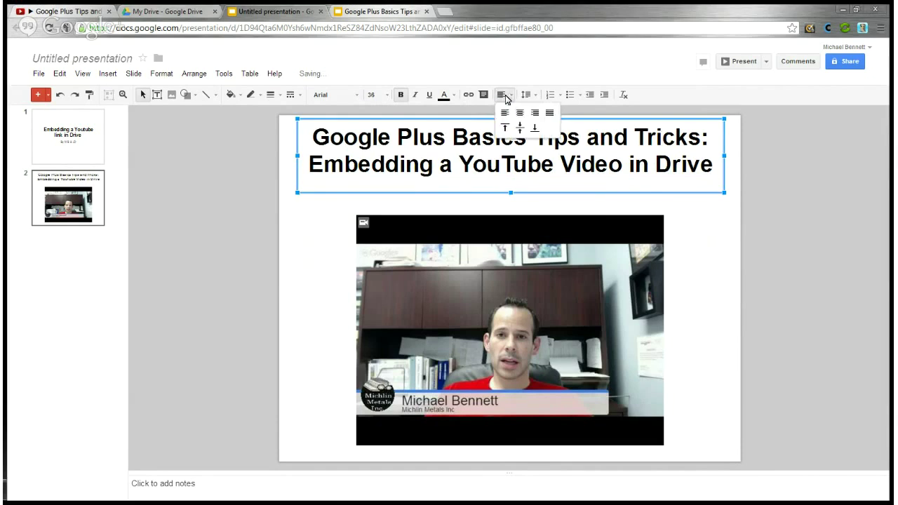
{"action": "left_click", "coordinate": [532, 131]}
{"action": "left_click", "coordinate": [501, 96]}
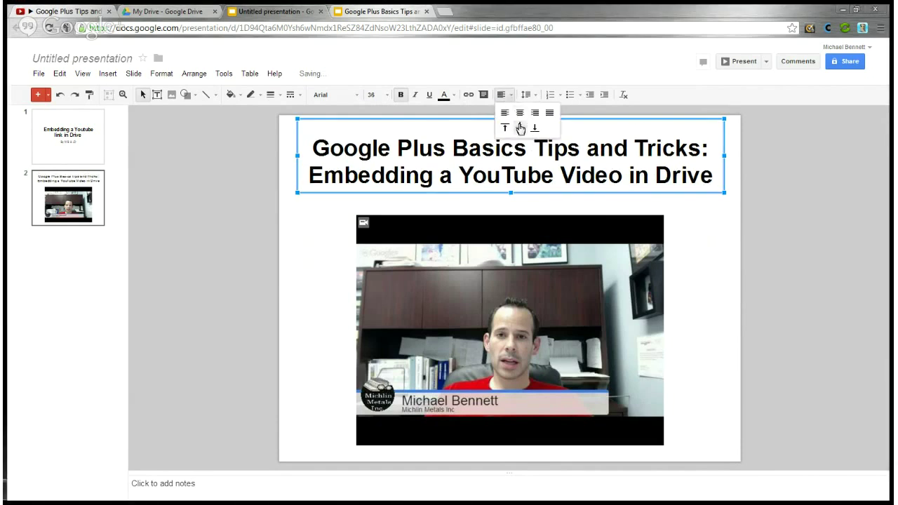
{"action": "left_click", "coordinate": [519, 128]}
{"action": "left_click", "coordinate": [430, 206]}
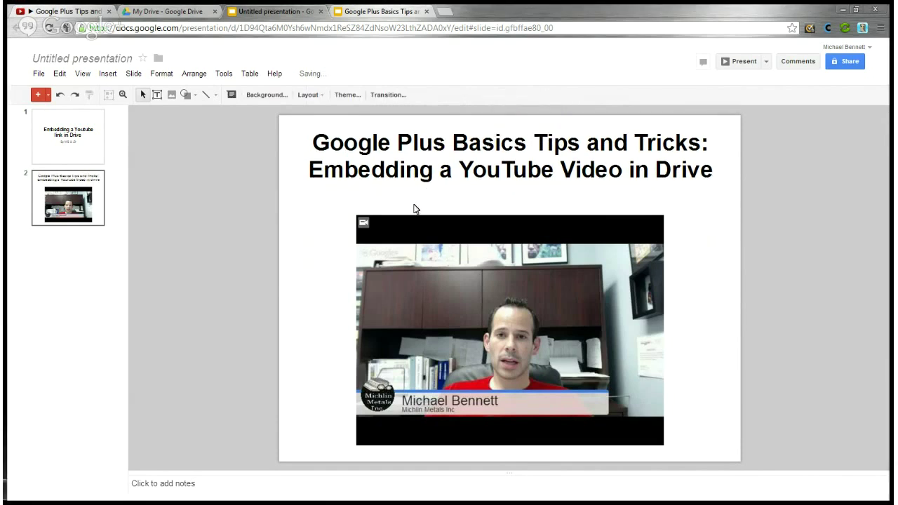
Draw a level horizontal line across slide 2 just beneath the heading.
{"action": "left_click", "coordinate": [206, 97]}
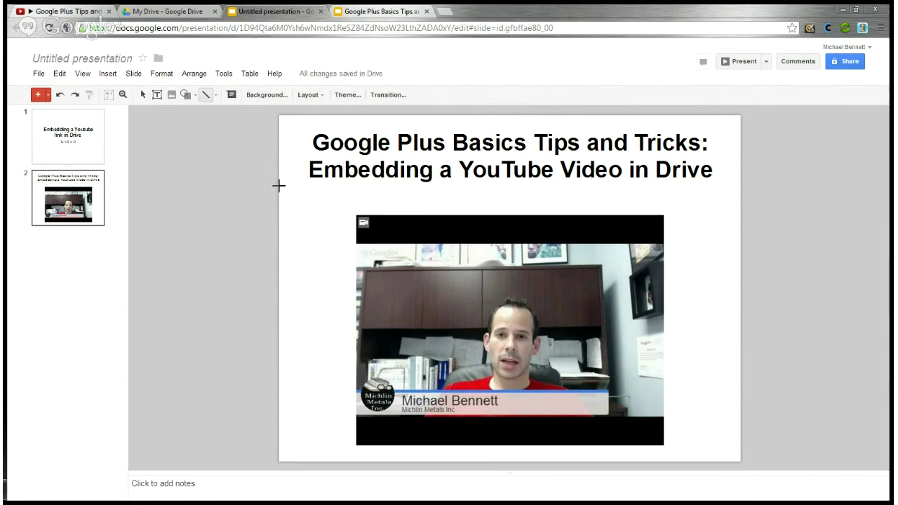
{"action": "mouse_move", "coordinate": [279, 185]}
{"action": "left_mouse_down"}
{"action": "mouse_move", "coordinate": [641, 201]}
{"action": "mouse_move", "coordinate": [753, 188]}
{"action": "mouse_move", "coordinate": [740, 187]}
{"action": "left_mouse_up"}
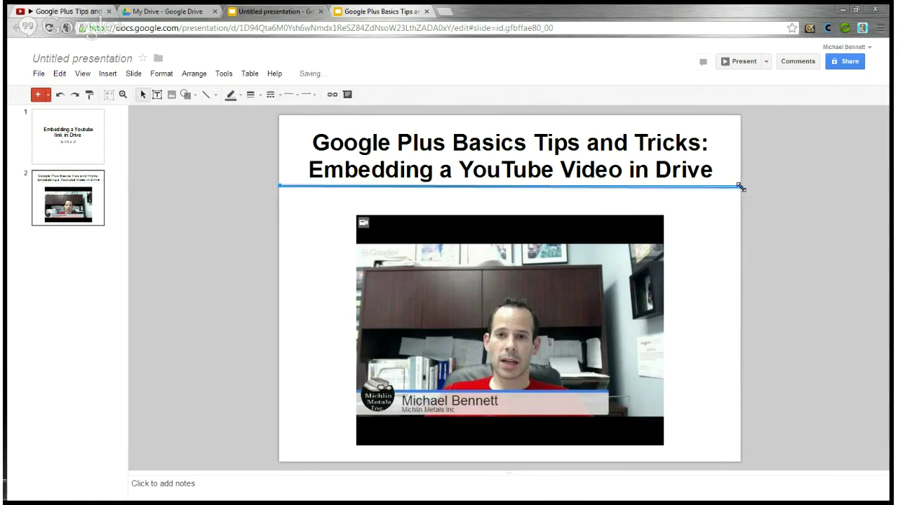
{"action": "left_click", "coordinate": [727, 249]}
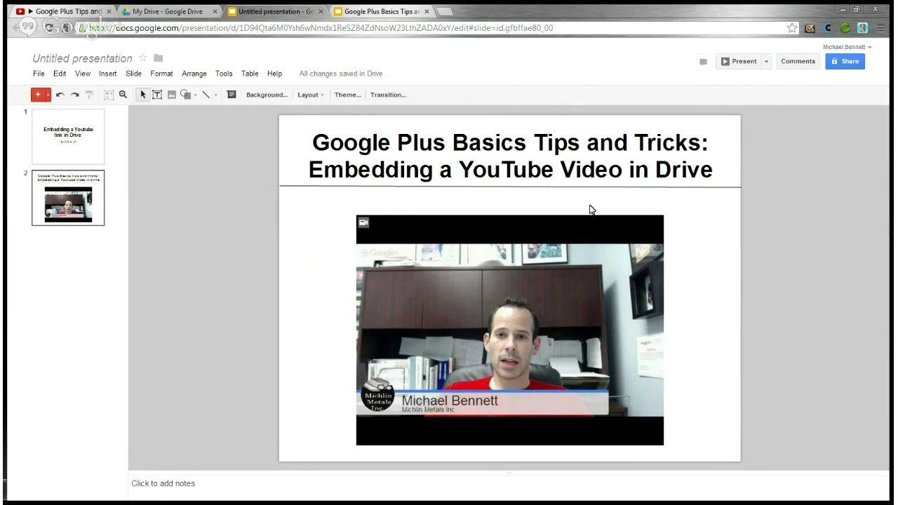
{"action": "left_click", "coordinate": [716, 188]}
{"action": "left_click_drag", "start_coordinate": [742, 188], "coordinate": [743, 183]}
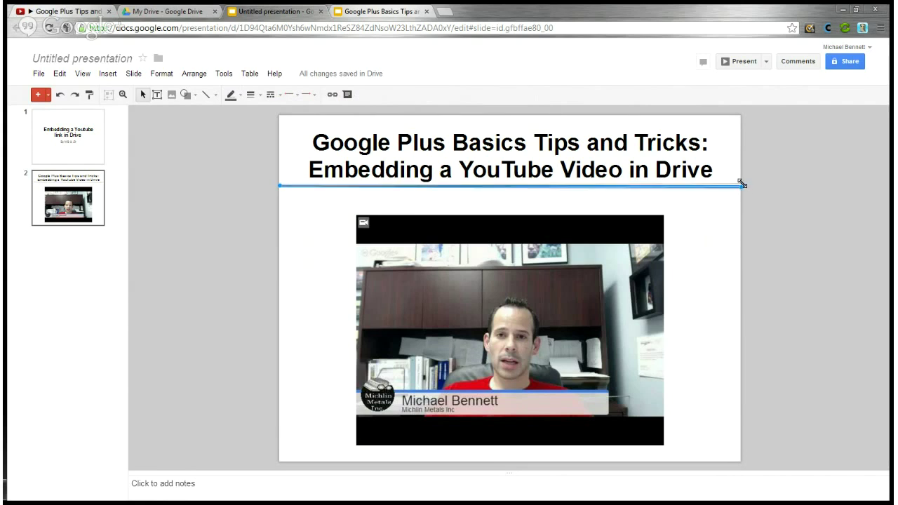
{"action": "left_click", "coordinate": [577, 211]}
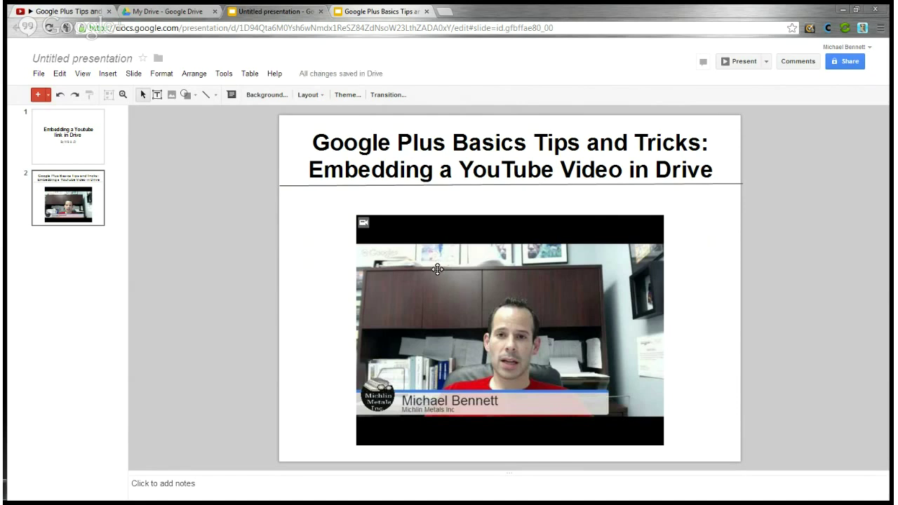
{"action": "left_click", "coordinate": [433, 146]}
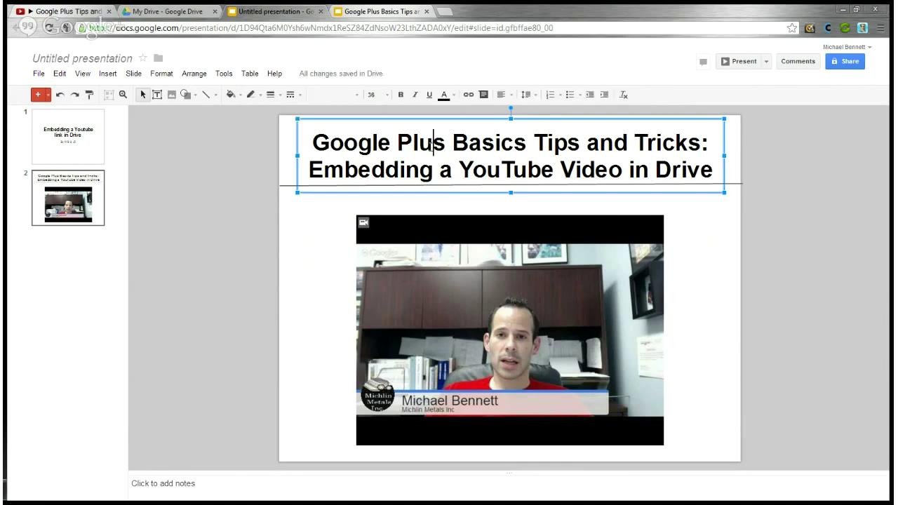
Open and cancel the Insert video dialog, then show the title slide in the editor.
{"action": "left_click", "coordinate": [426, 280]}
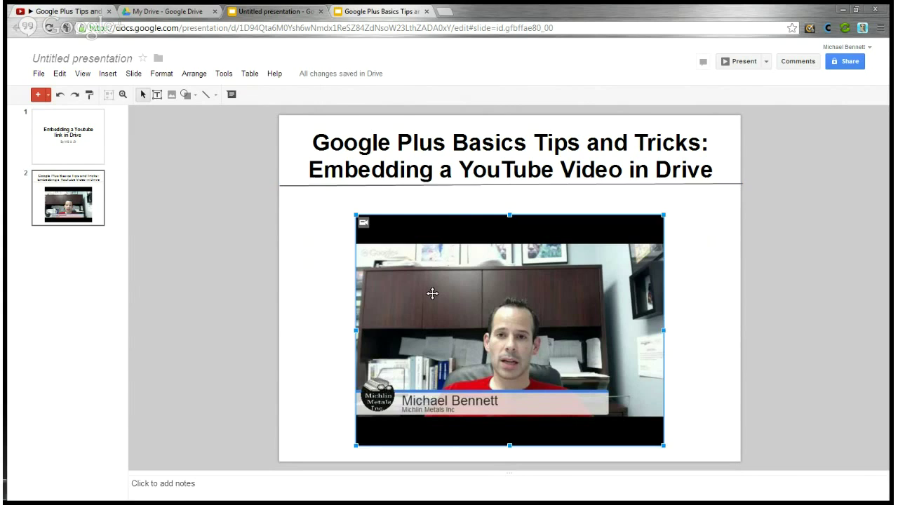
{"action": "left_click", "coordinate": [108, 75]}
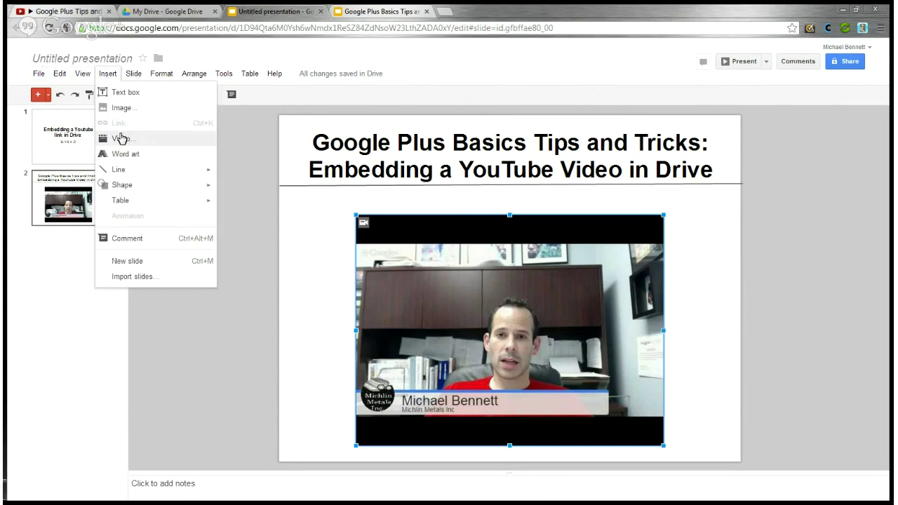
{"action": "left_click", "coordinate": [121, 138]}
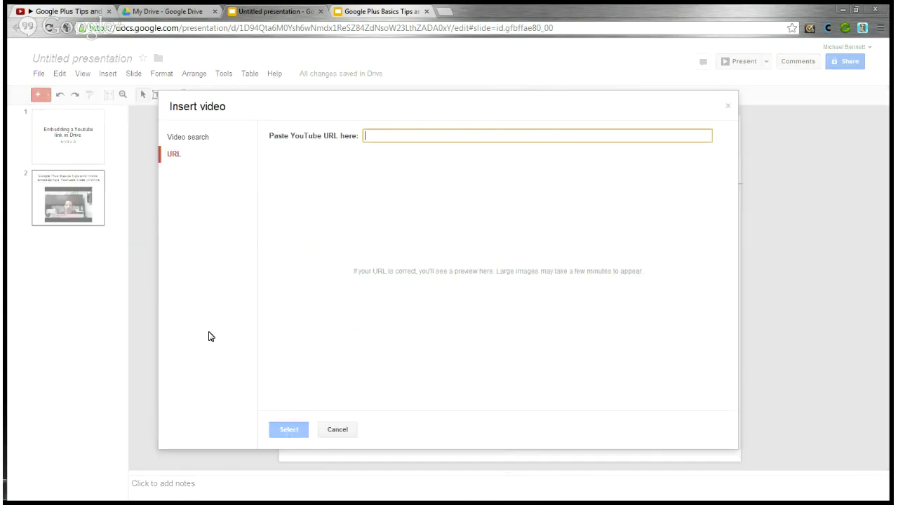
{"action": "left_click", "coordinate": [335, 433]}
{"action": "left_click", "coordinate": [47, 149]}
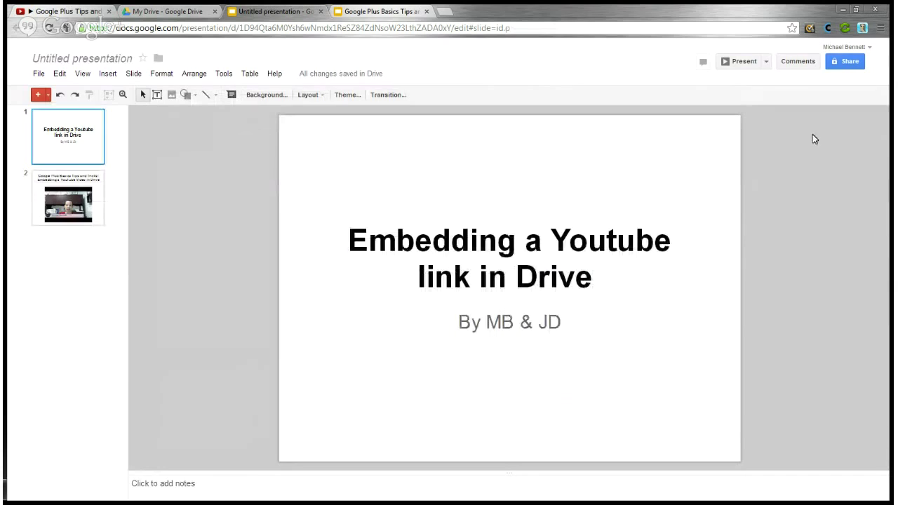
Name the presentation 'Tips Tricks...' while sharing, leaving its visibility private.
{"action": "left_click", "coordinate": [850, 64]}
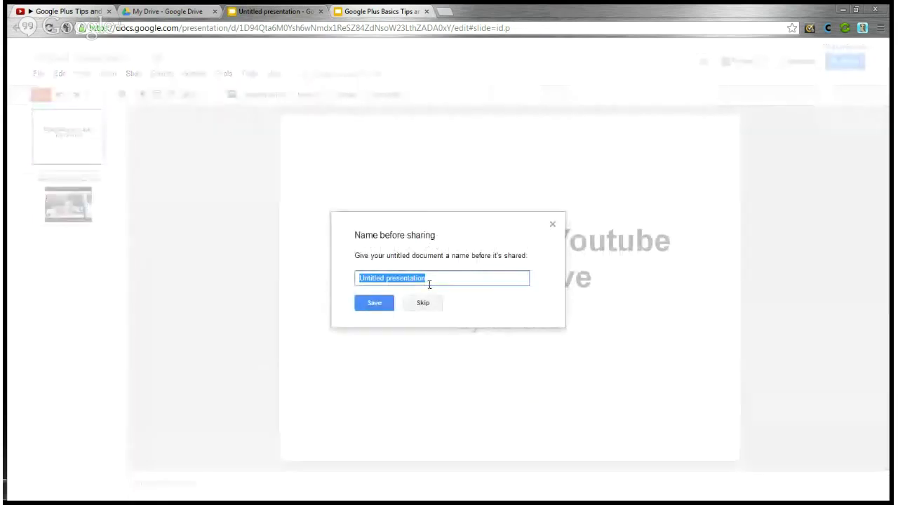
{"action": "type", "text": "Tips Tricks..."}
{"action": "left_click", "coordinate": [370, 305]}
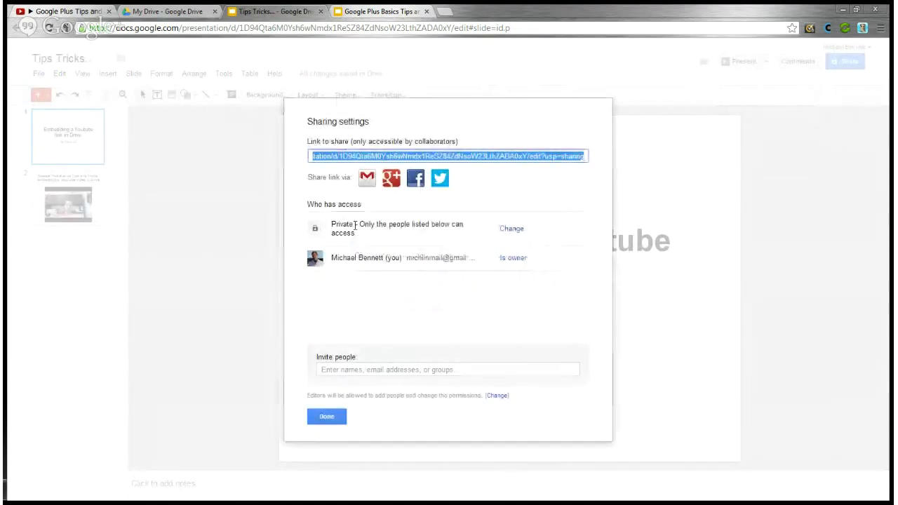
{"action": "left_click", "coordinate": [511, 228]}
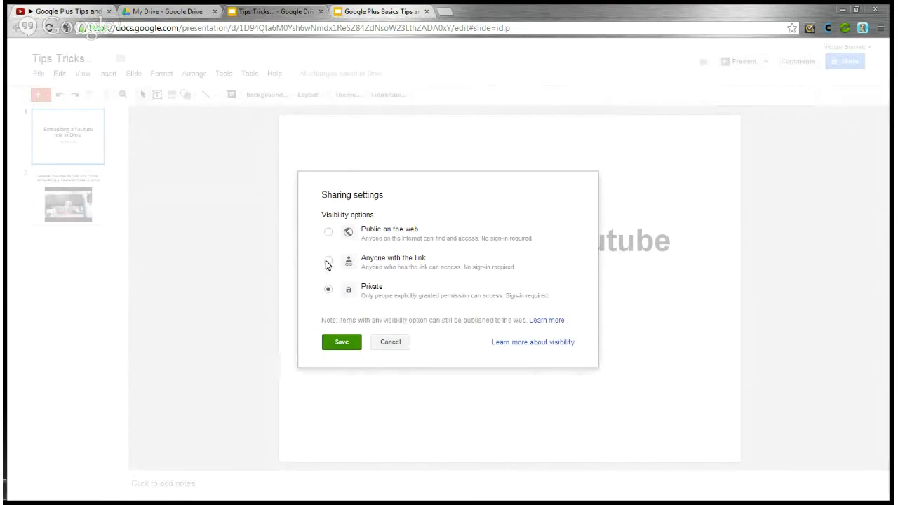
{"action": "left_click", "coordinate": [387, 347]}
{"action": "left_click", "coordinate": [331, 419]}
{"action": "left_click", "coordinate": [59, 73]}
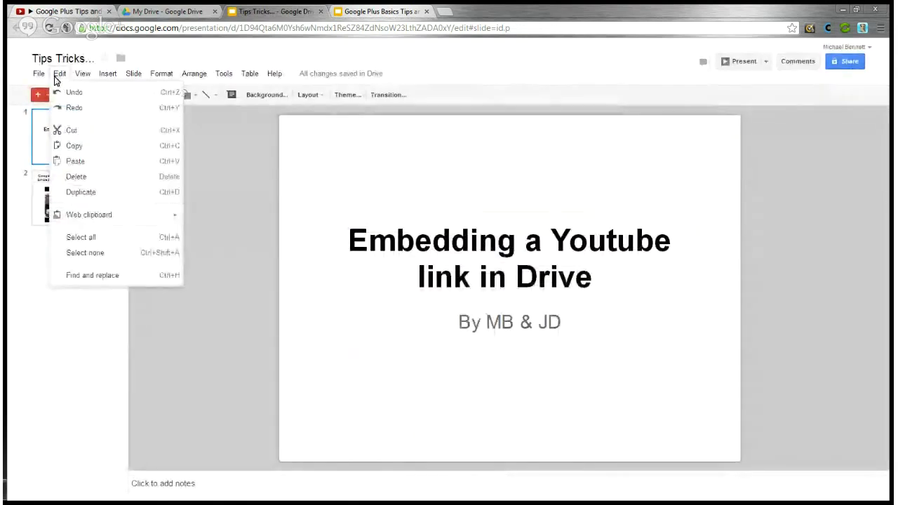
Publish the presentation to the web at Medium (960x749) size and go back to My Drive.
{"action": "mouse_move", "coordinate": [38, 73]}
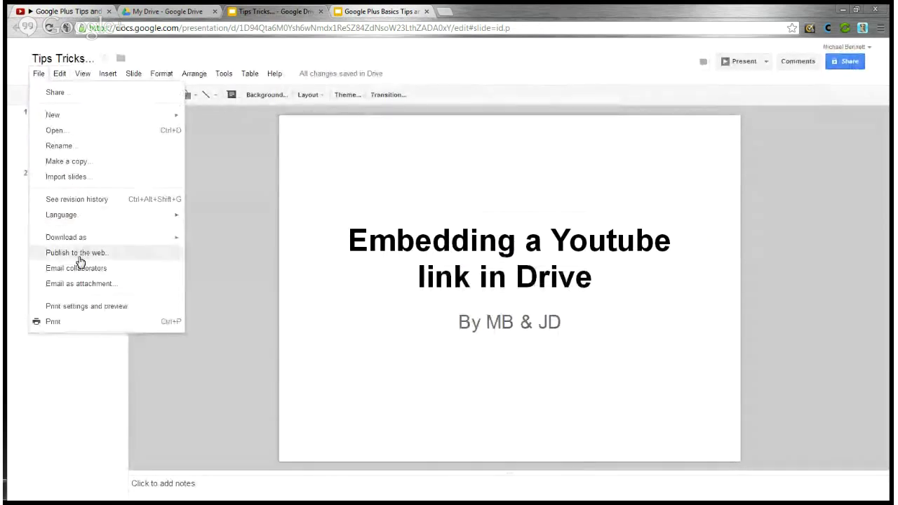
{"action": "left_click", "coordinate": [77, 254]}
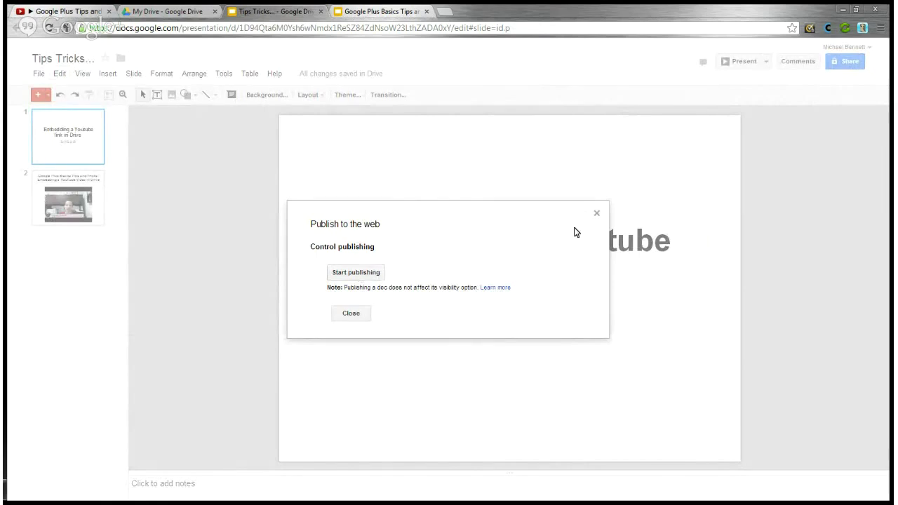
{"action": "left_click", "coordinate": [354, 274]}
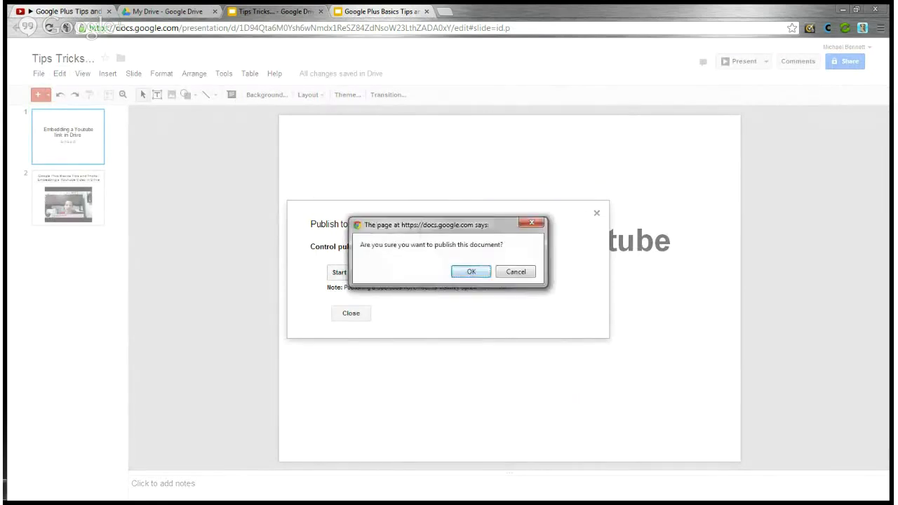
{"action": "left_click", "coordinate": [471, 271]}
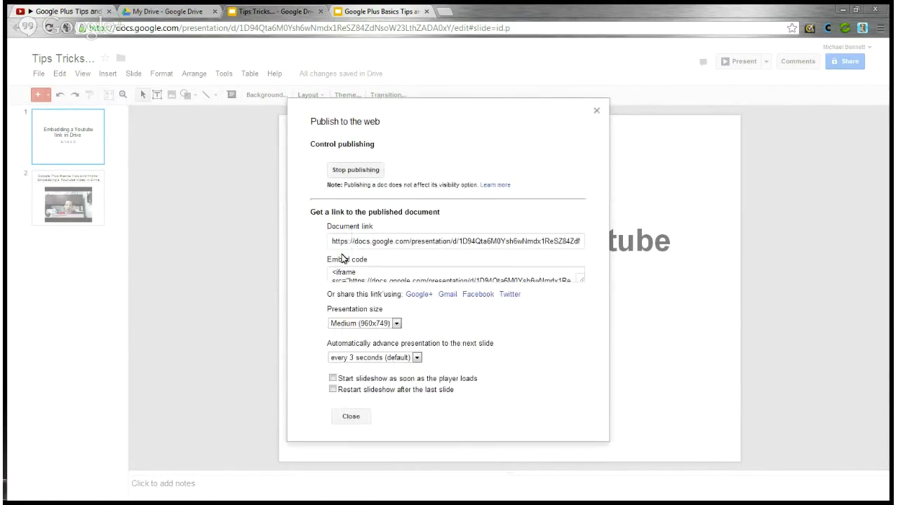
{"action": "left_click_drag", "start_coordinate": [333, 271], "coordinate": [472, 283]}
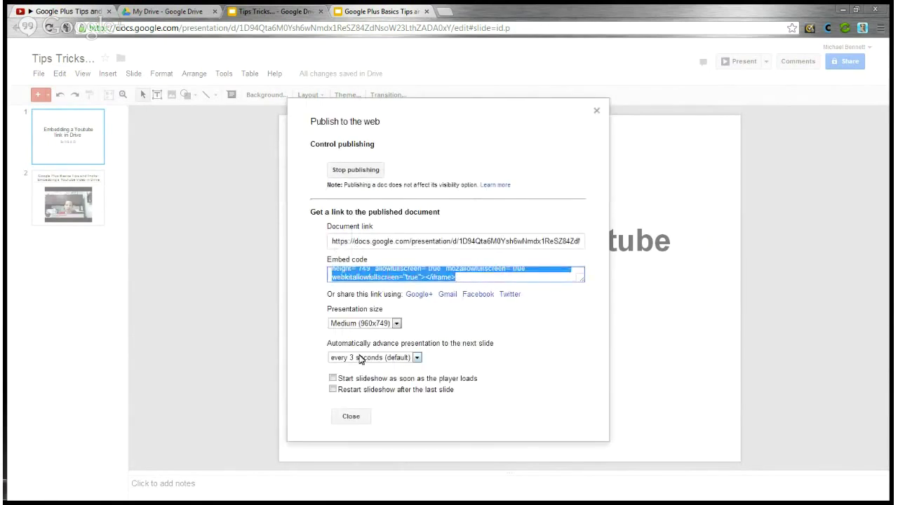
{"action": "left_click", "coordinate": [383, 324]}
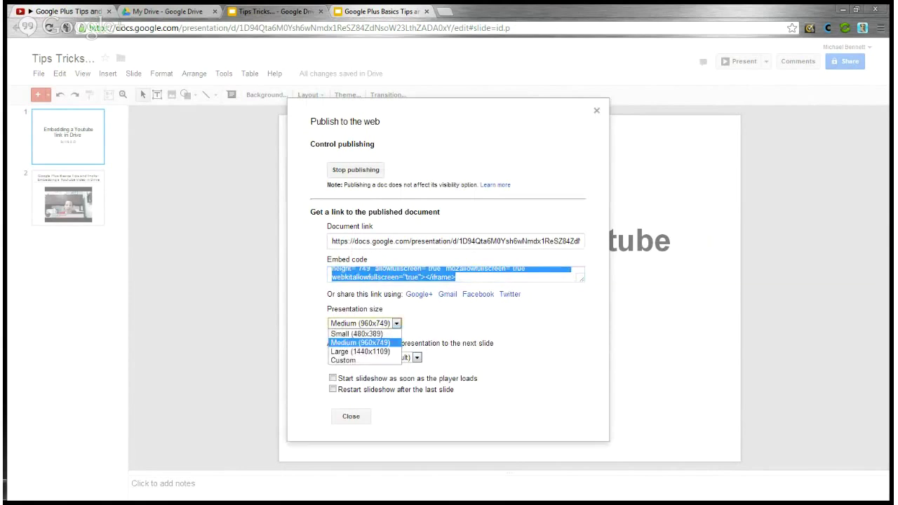
{"action": "left_click", "coordinate": [491, 340]}
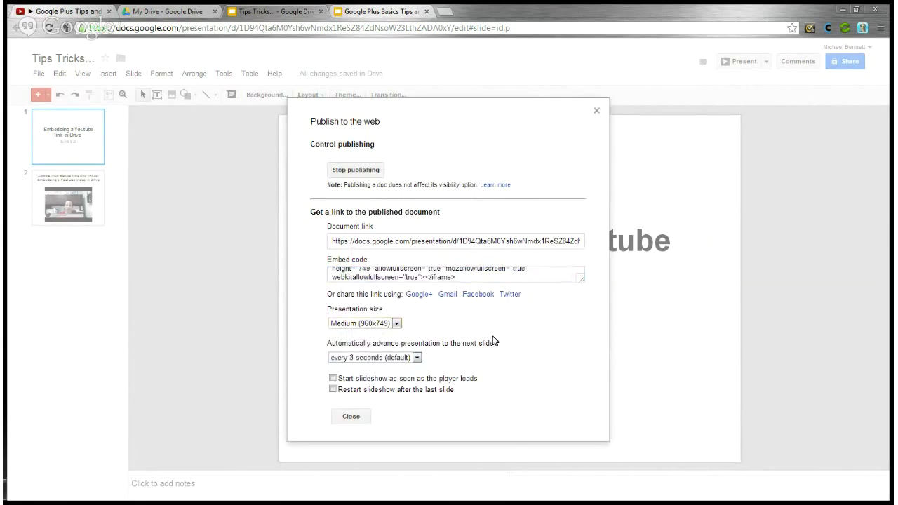
{"action": "left_click", "coordinate": [351, 417]}
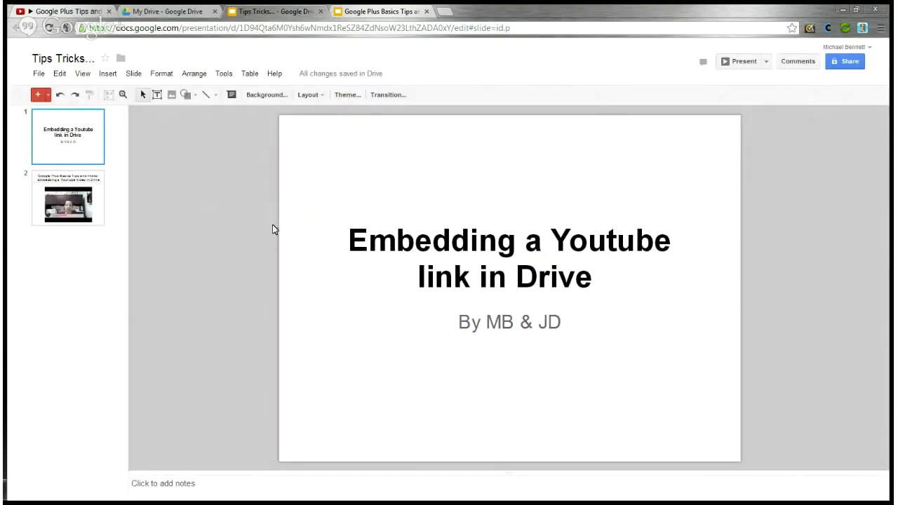
{"action": "left_click", "coordinate": [148, 15]}
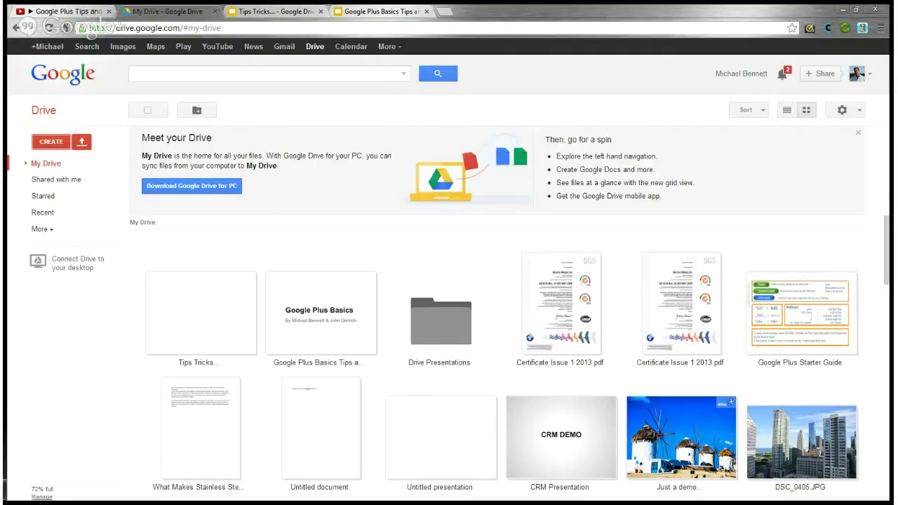